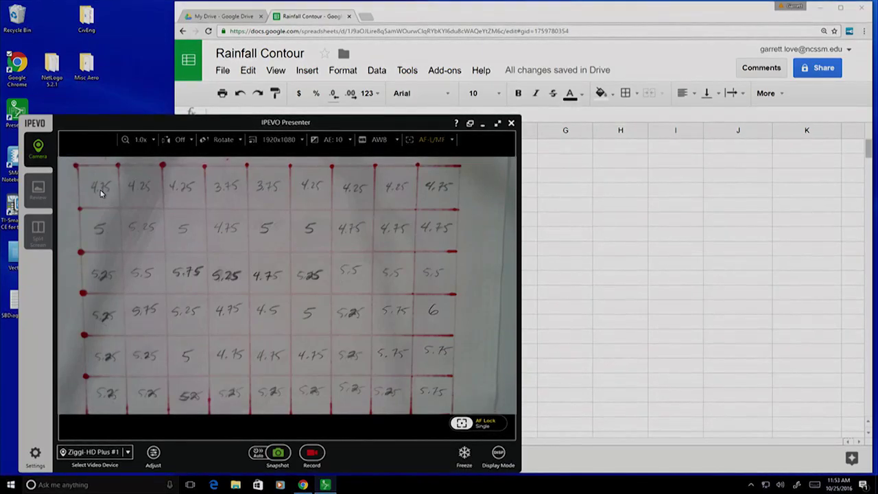
- Switch to the Rainfall Contour spreadsheet and enter 4.75, 5, 5.25, 5.25, 5.25 and 5.25 in cells A1 to A6 of the Blank sheet
left_click(404, 11)
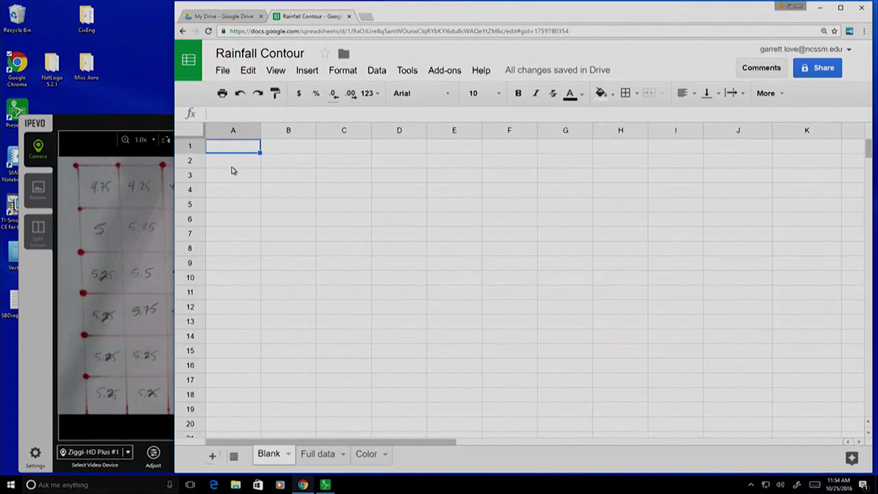
type("4.75")
key("Return")
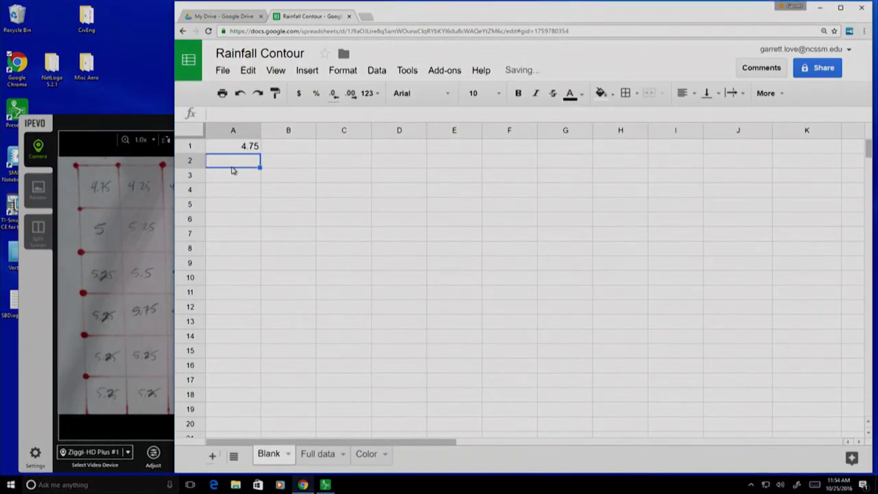
type("5")
key("Return")
type("5.25")
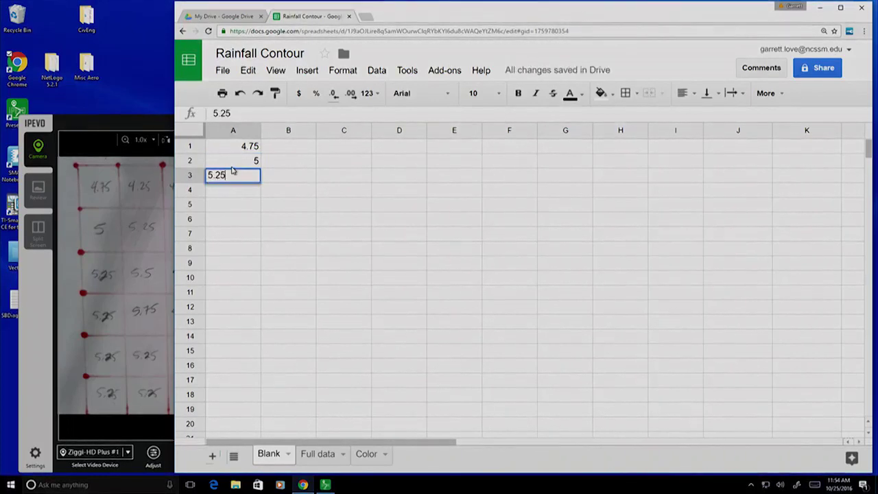
key("Return")
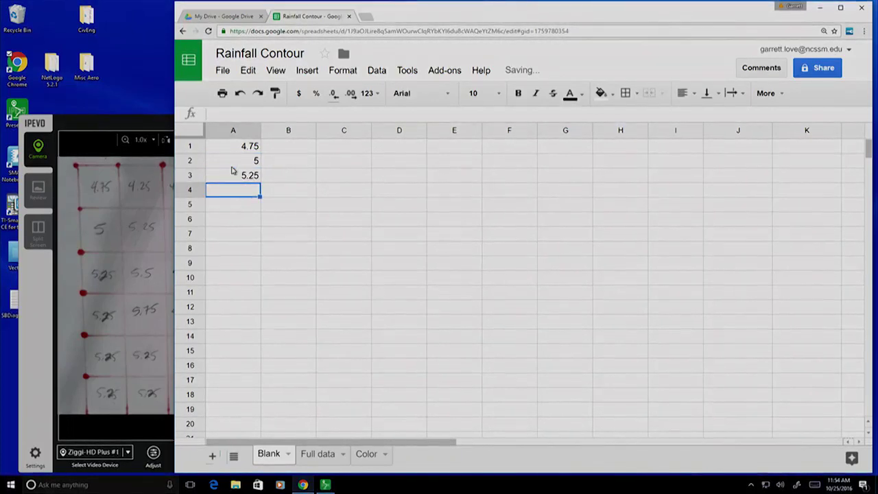
type("5.25")
key("Return")
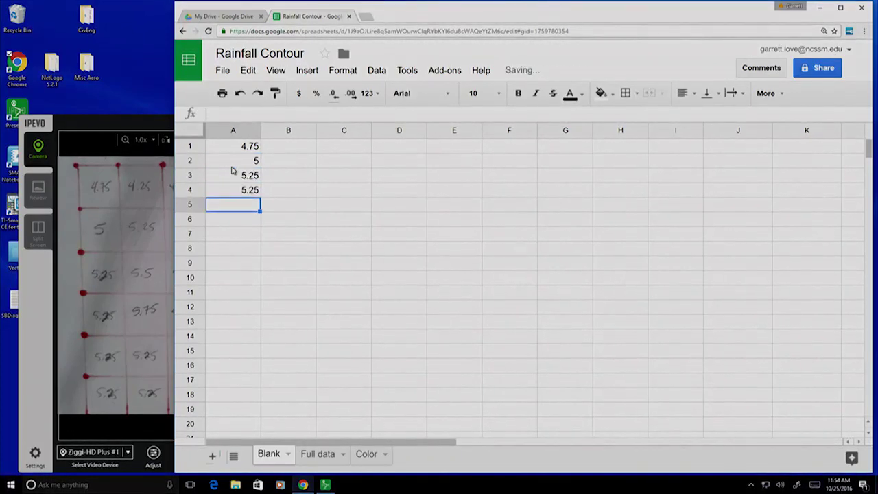
type("5.2")
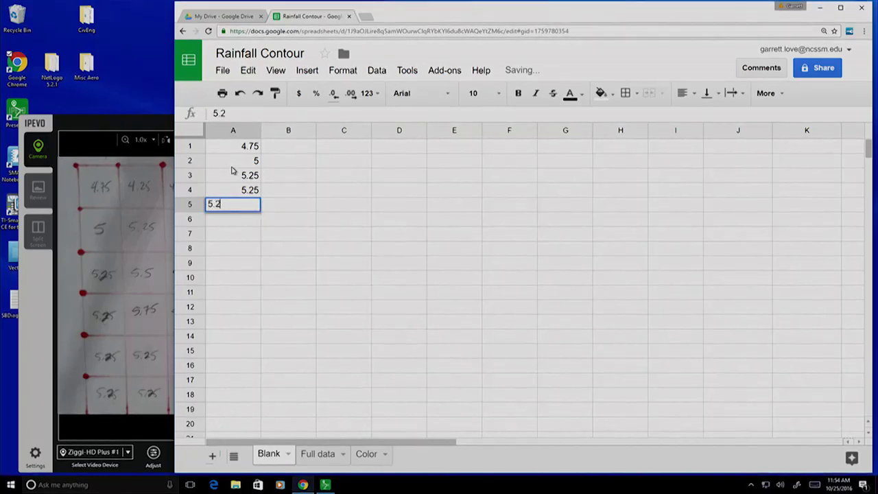
type("5")
key("Return")
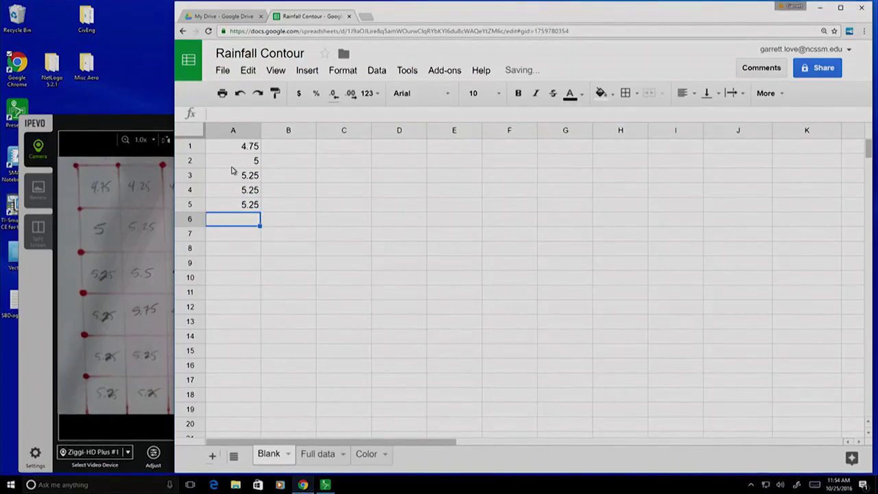
type("5.25")
key("Return")
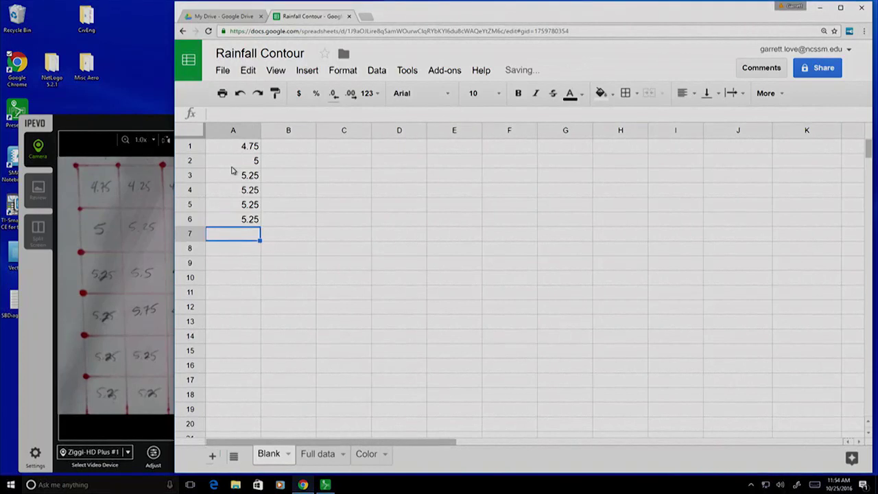
- Enter the second grid column, 4.25, 5.25, 5.5, 5.75, 5.25 and 5.25, in cells B1 to B6
key("Up")
key("Up")
key("Up")
key("Up")
key("Up")
key("Up")
key("Right")
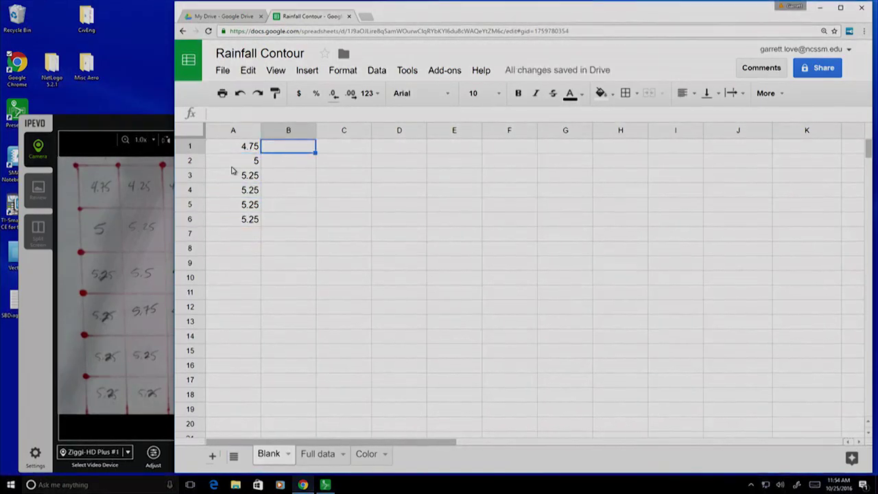
type("4.25")
key("Return")
type("5")
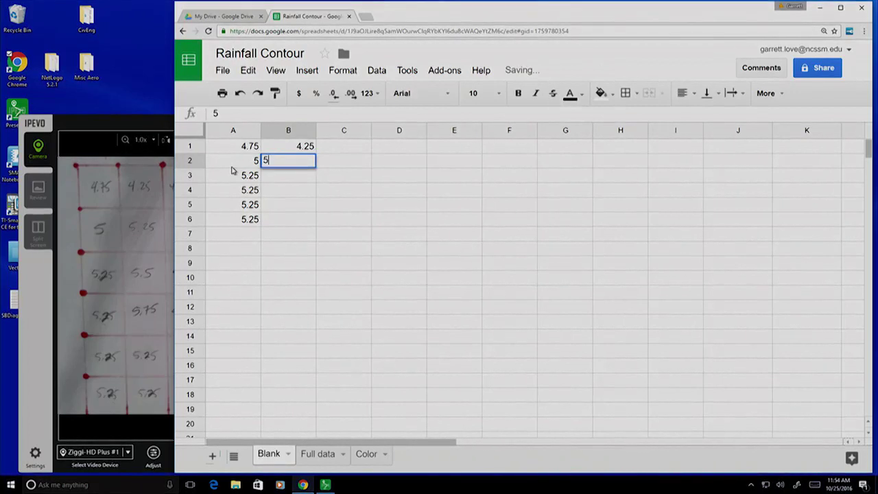
type(".25")
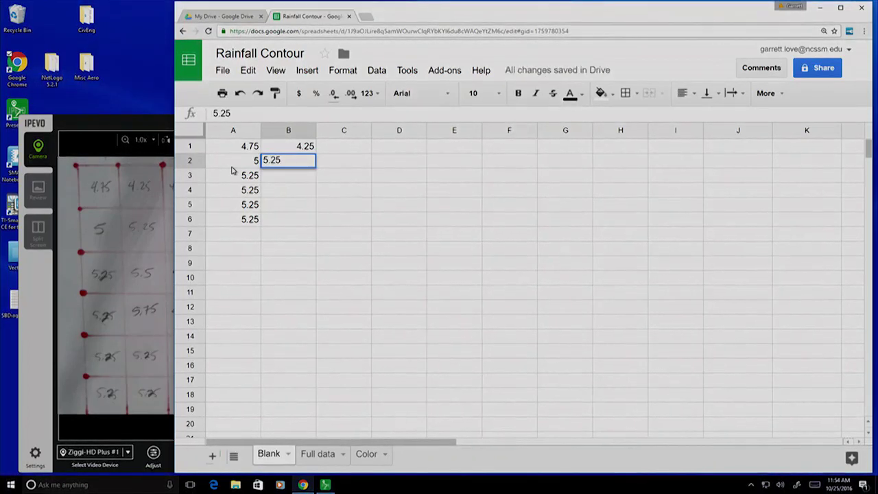
key("Return")
type("5.")
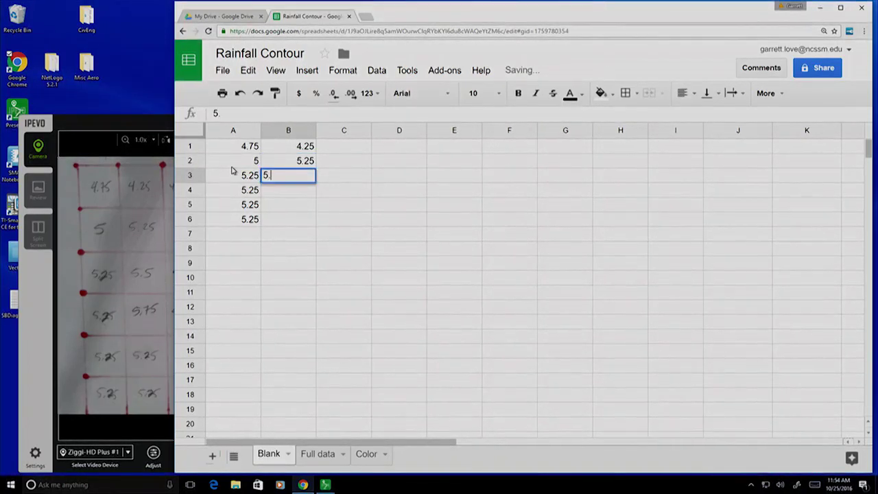
type("5")
key("Return")
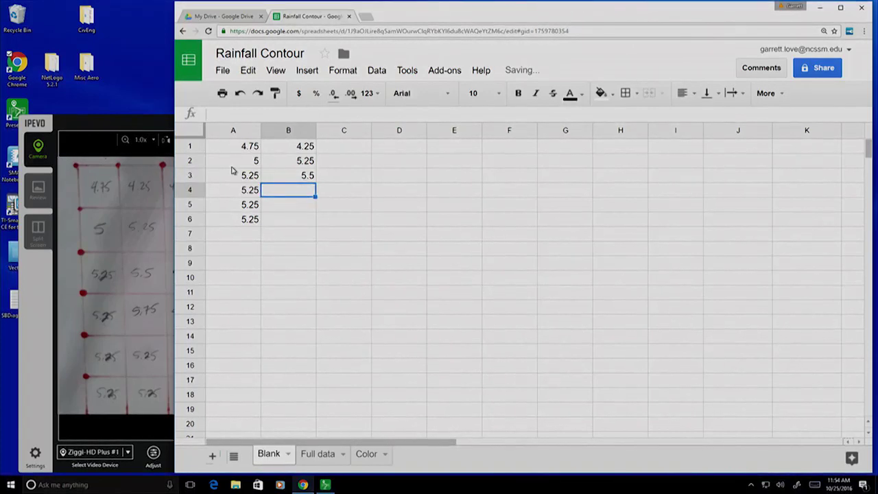
type("5.75")
key("Return")
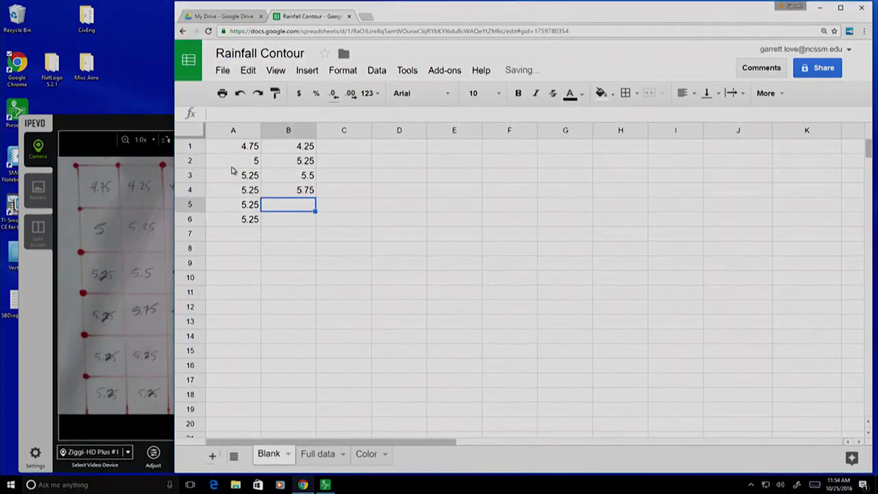
type("5.25")
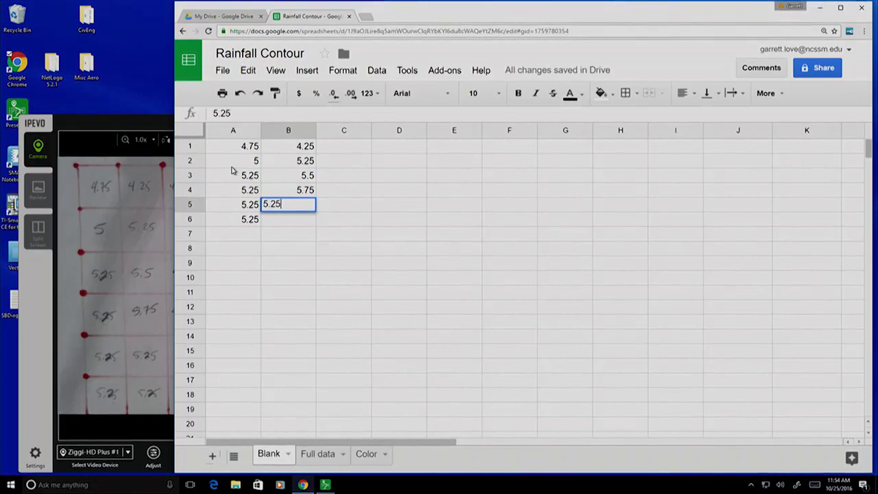
key("Return")
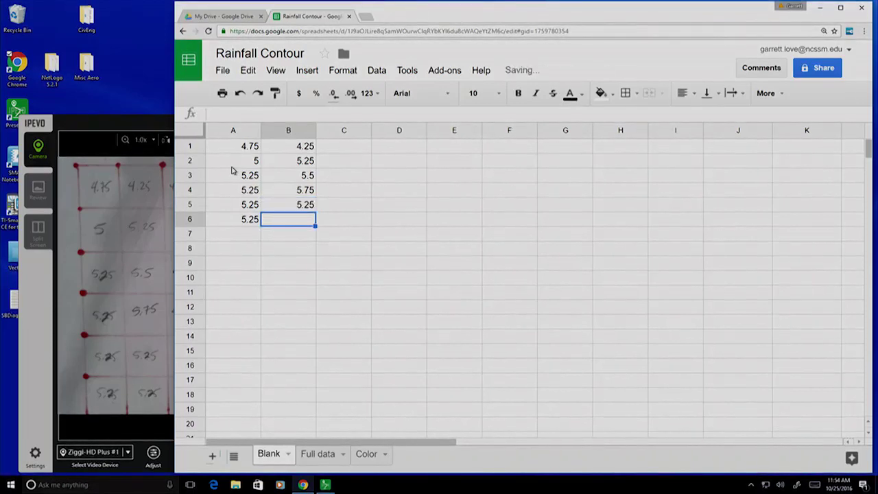
type("5.25")
key("Return")
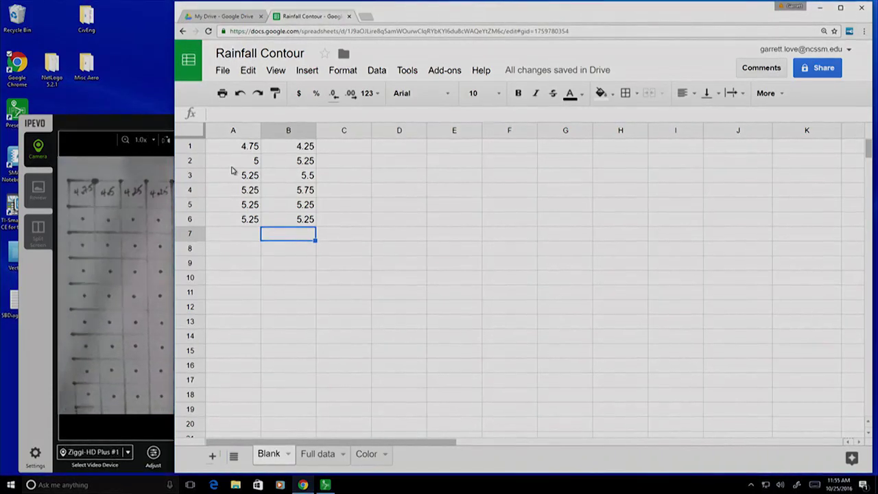
- Examine the finer hand-drawn grid in the IPEVO Presenter camera view and return to the spreadsheet
left_click(115, 122)
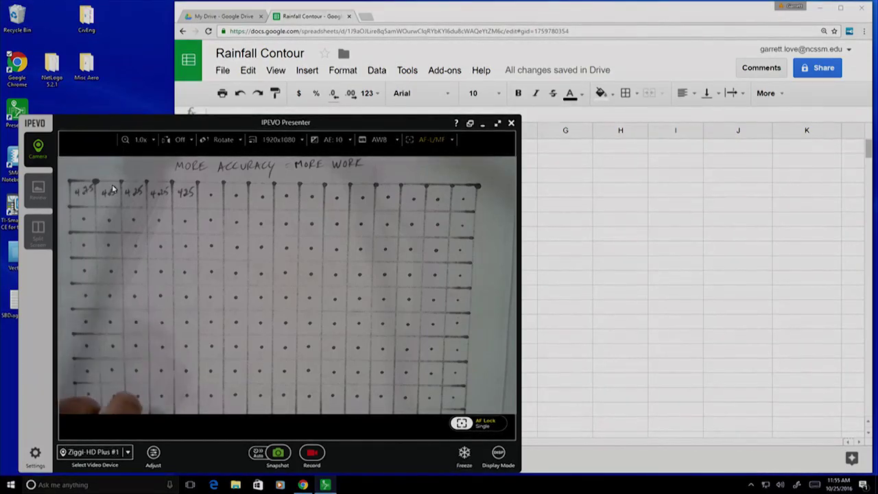
left_click(444, 30)
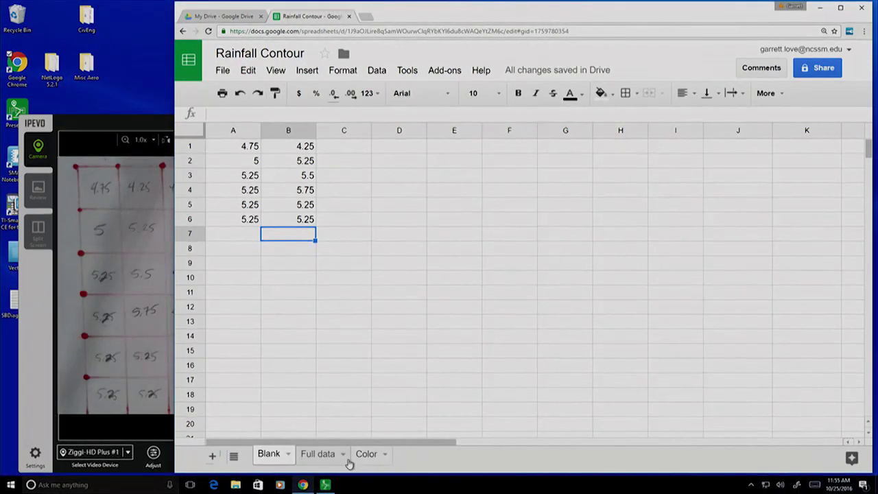
- Open the Full data sheet and narrow columns A through I together until their cells are roughly square
left_click(317, 455)
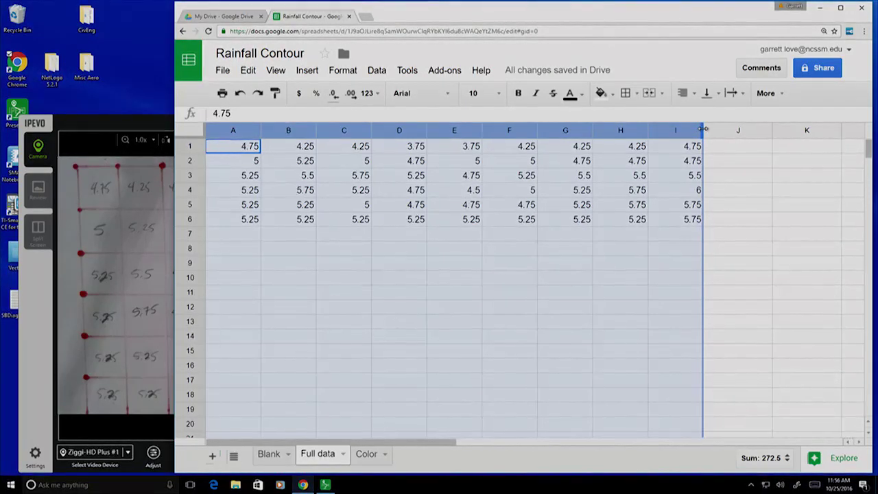
left_click_drag(701, 129, 667, 133)
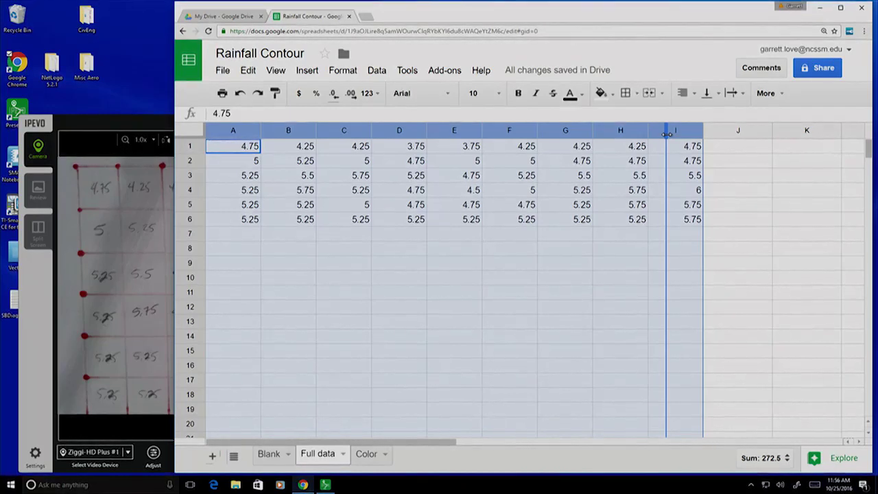
left_click_drag(667, 134, 666, 136)
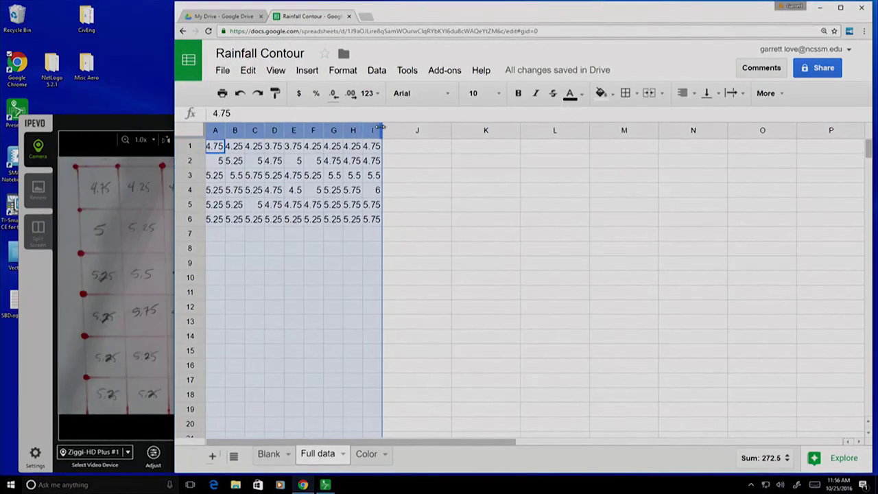
left_click_drag(381, 128, 377, 129)
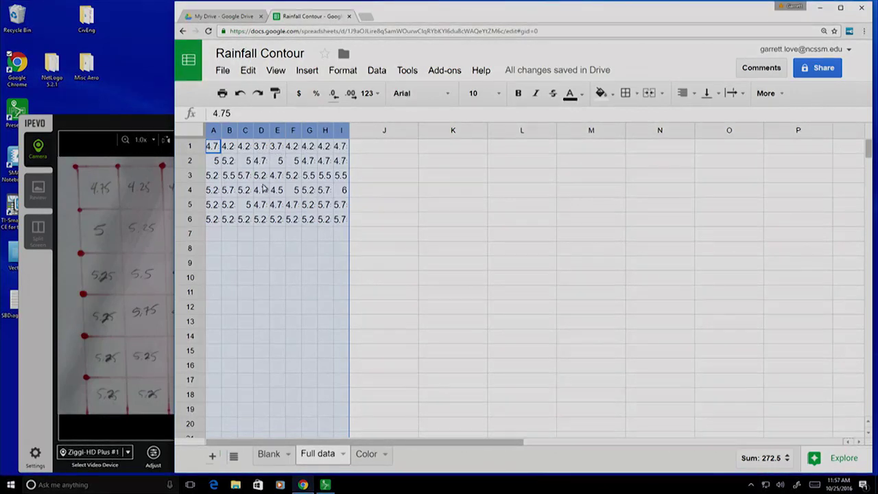
- Apply conditional formatting to A1:I6 using the green to yellow to red color scale
left_click(347, 220)
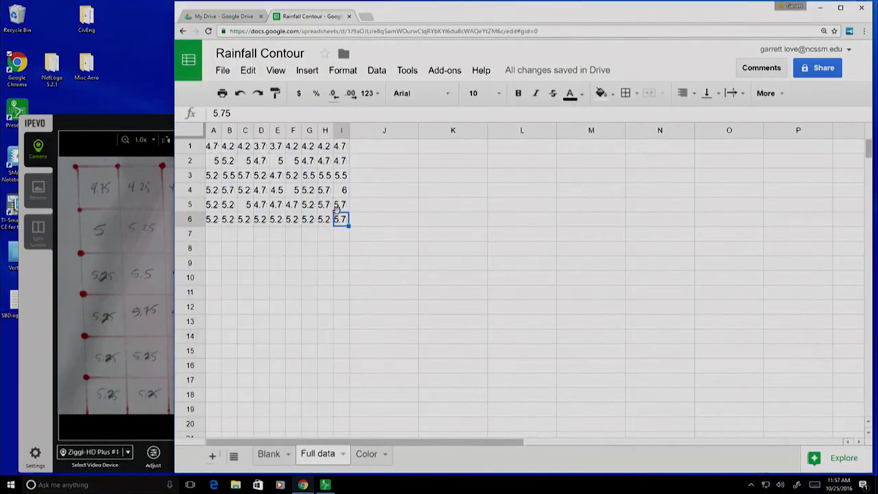
left_click(216, 148, "shift")
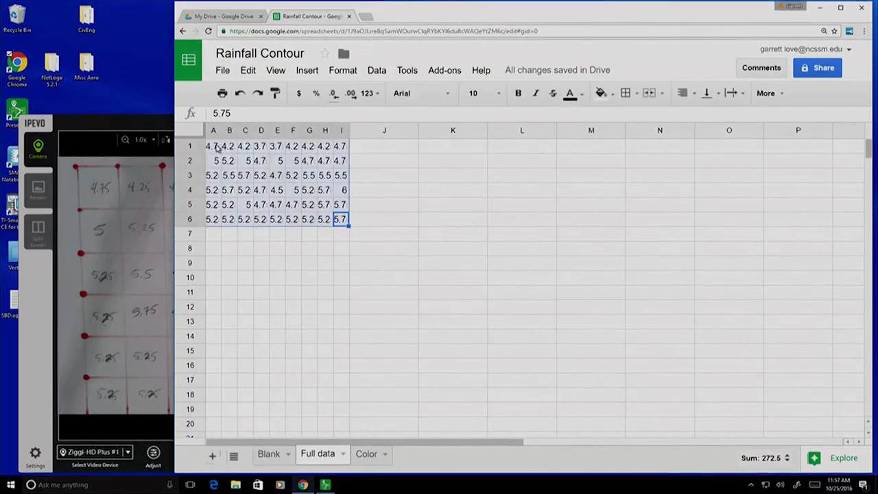
left_click(344, 71)
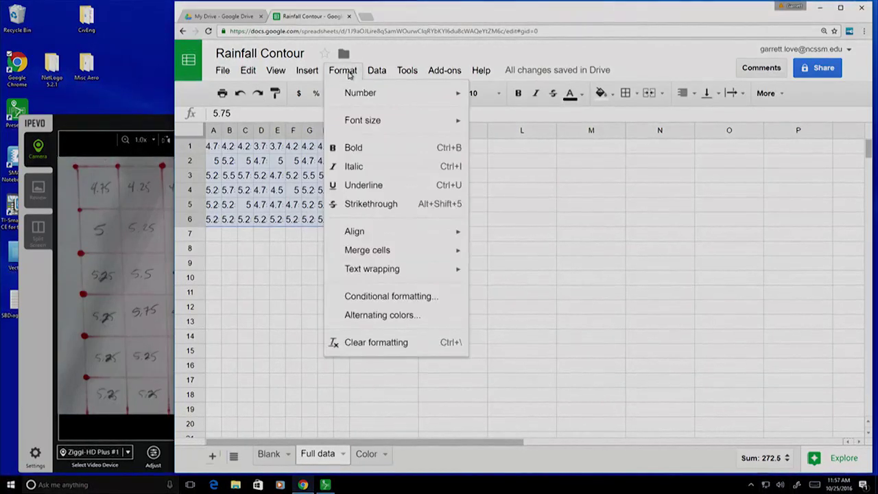
left_click(383, 298)
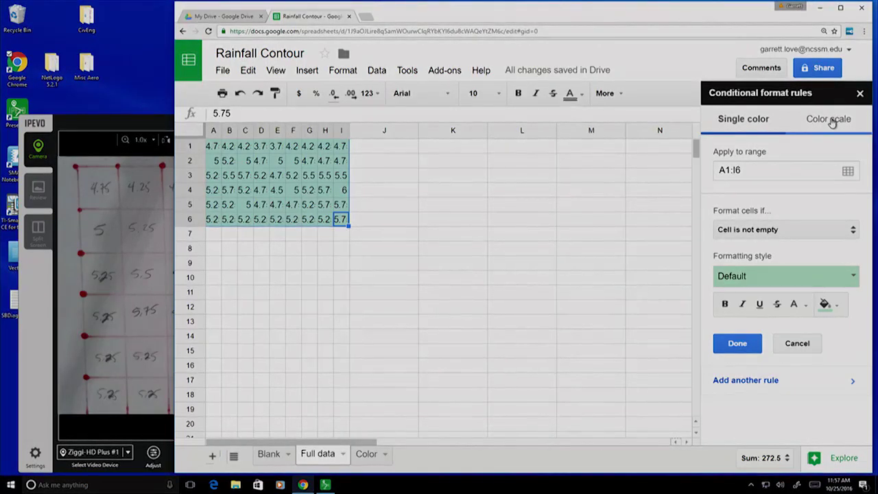
left_click(830, 120)
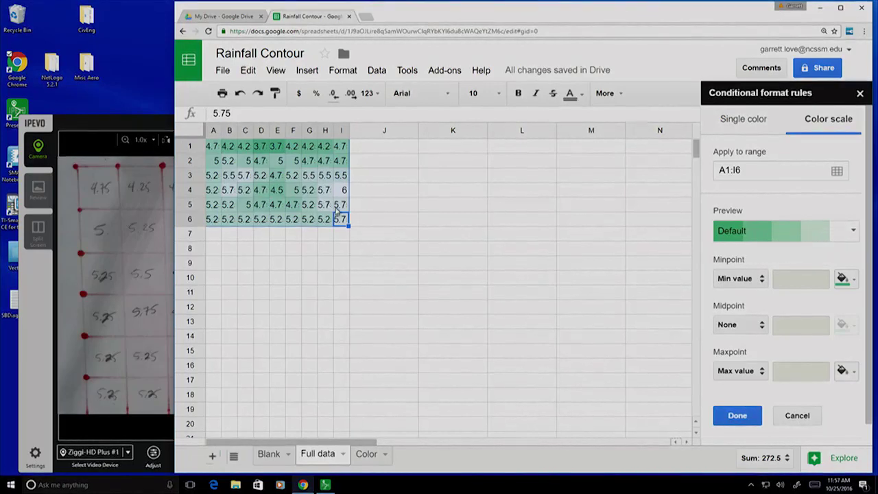
left_click(855, 231)
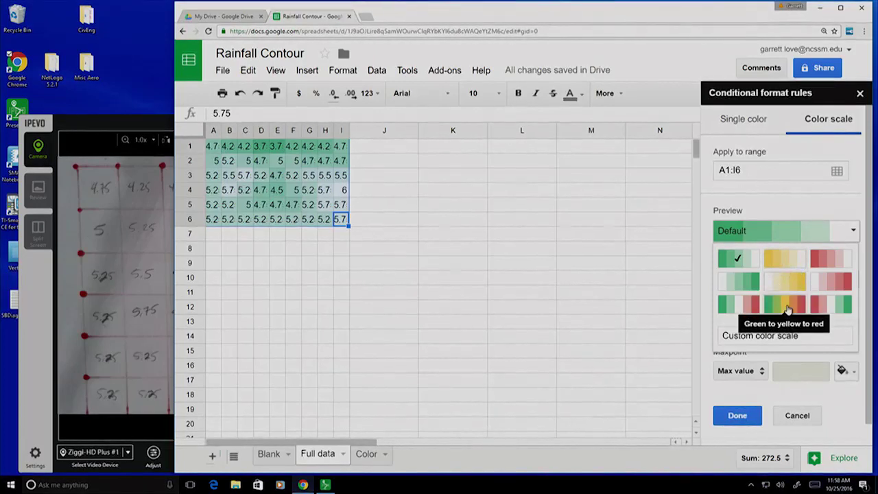
left_click(787, 308)
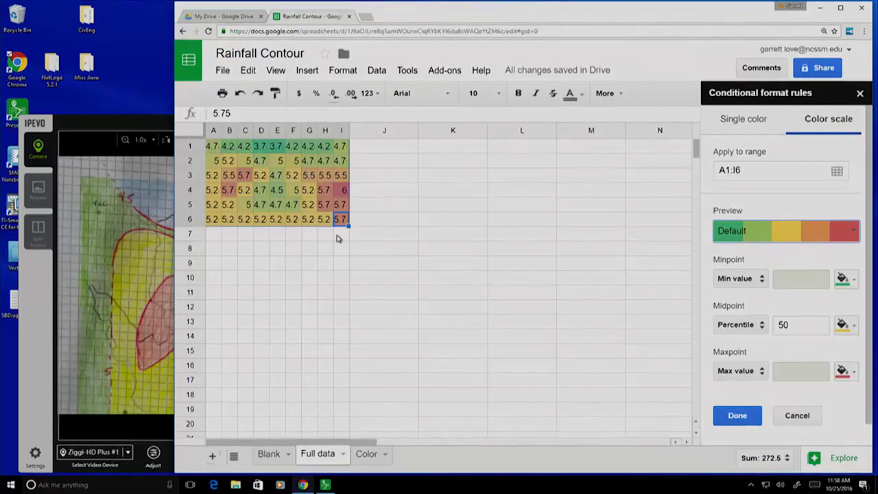
- Bring the IPEVO Presenter window forward and place it beside the colored cells to compare the hand-drawn contour map
left_click_drag(118, 118, 513, 128)
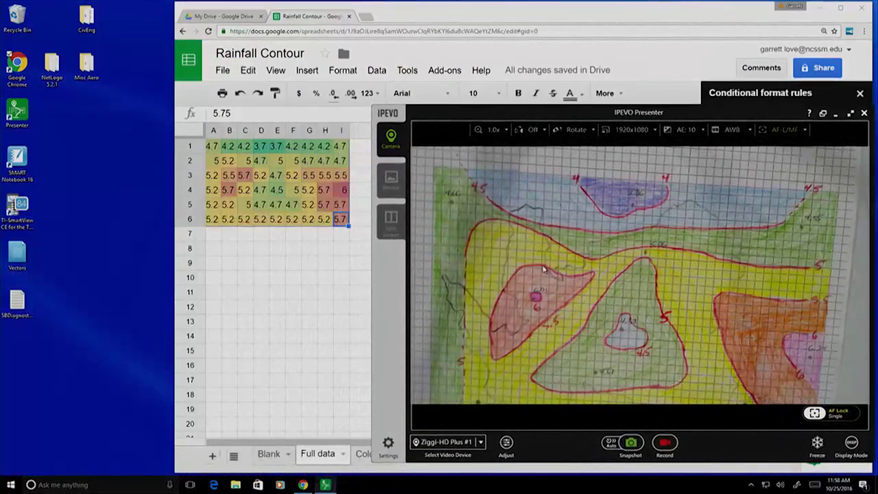